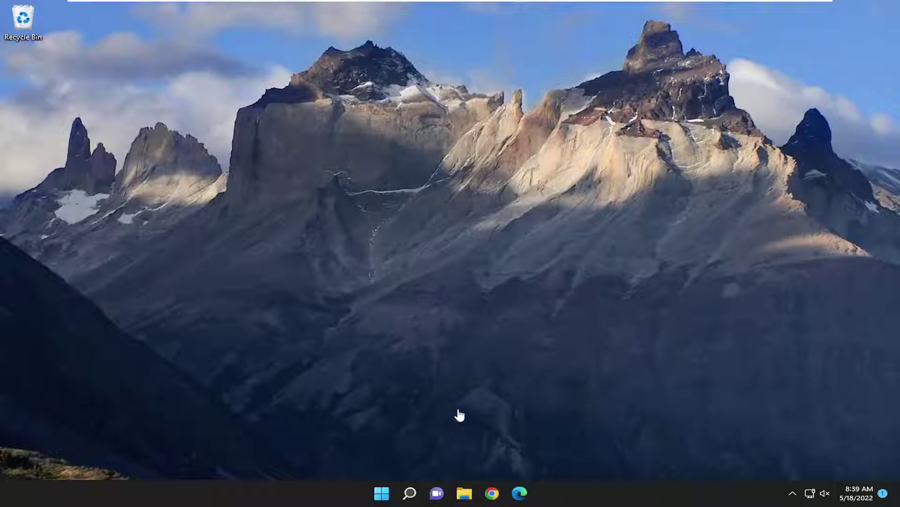
Step: Open Task Manager from the Start button's right-click menu and reposition its window
{"action": "right_click", "coordinate": [384, 496]}
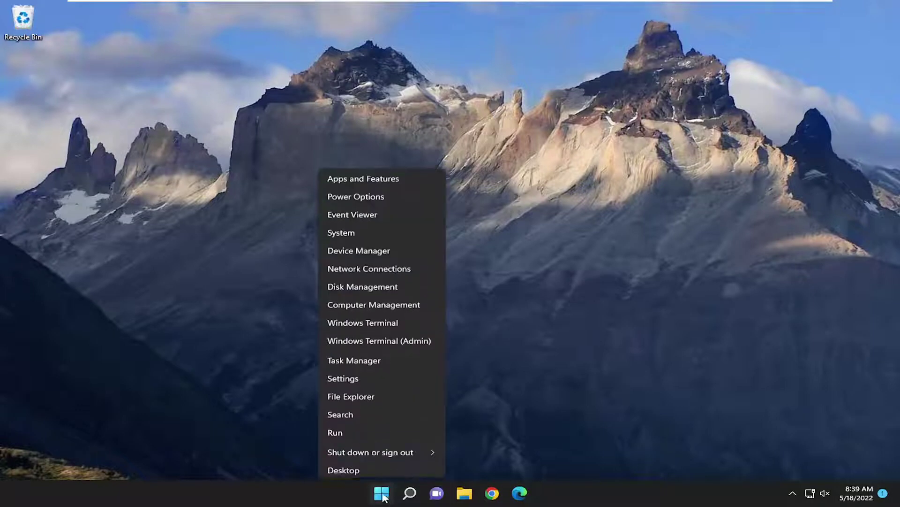
{"action": "left_click", "coordinate": [352, 356]}
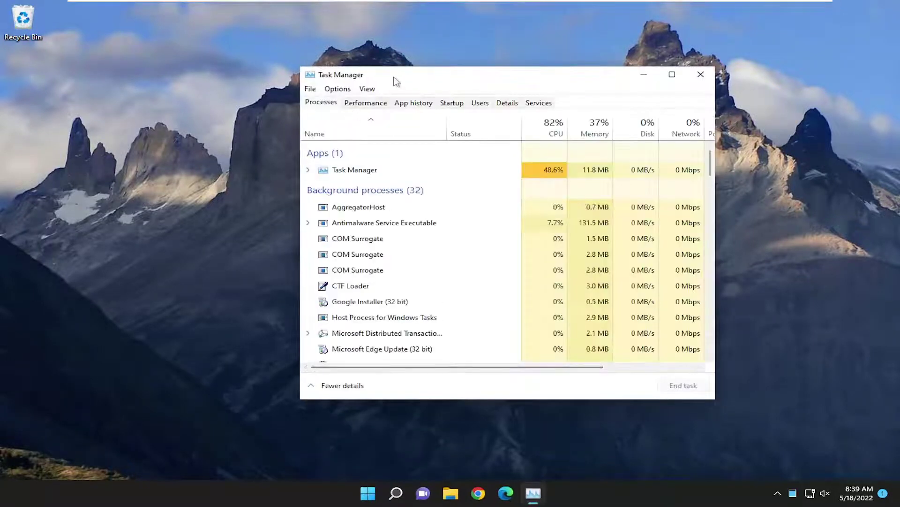
{"action": "left_click_drag", "start_coordinate": [396, 80], "coordinate": [380, 87]}
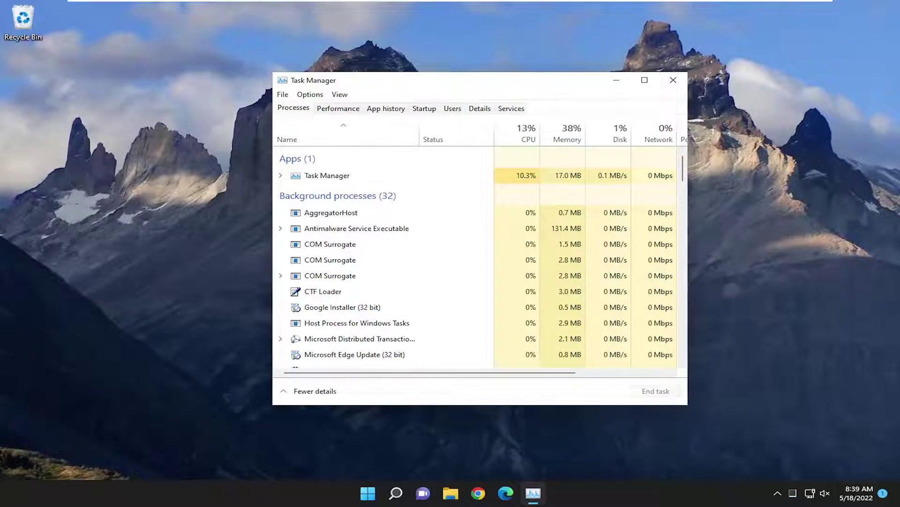
{"action": "right_click", "coordinate": [88, 489]}
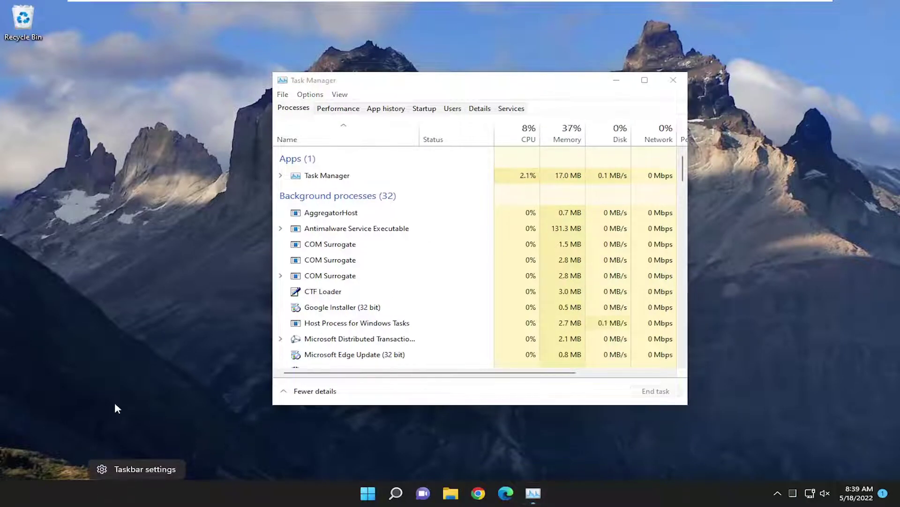
{"action": "left_click", "coordinate": [138, 373]}
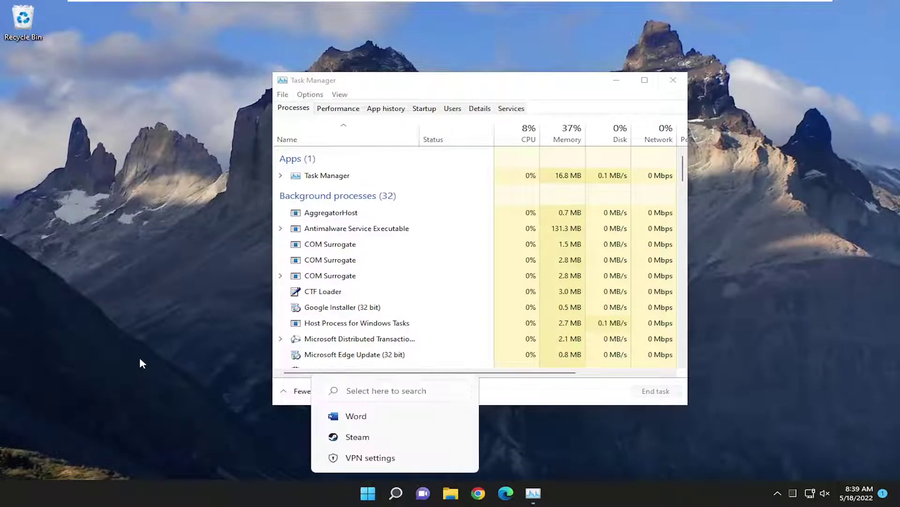
Step: Browse the background processes, from COM Surrogate to the distributed transaction process, then close Task Manager
{"action": "left_click", "coordinate": [398, 260]}
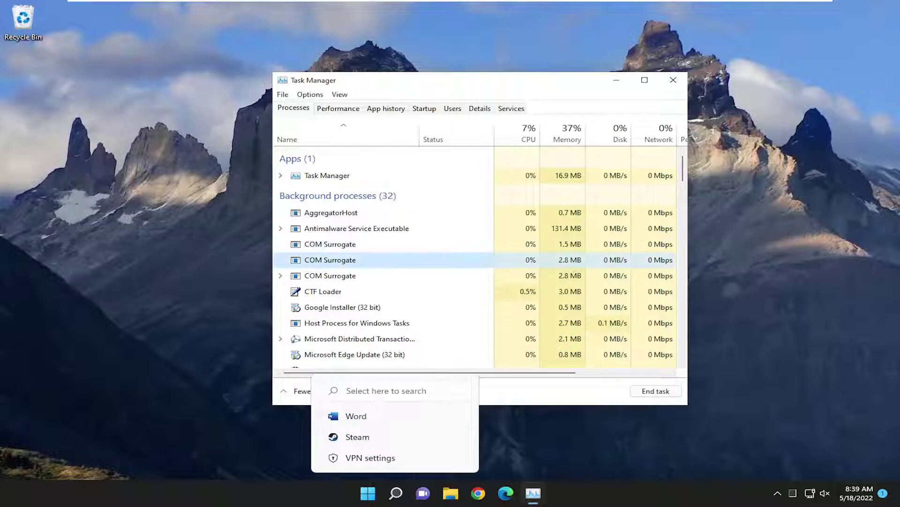
{"action": "key", "text": "Down"}
{"action": "key", "text": "Down"}
{"action": "scroll", "coordinate": [367, 215], "scroll_direction": "down", "scroll_amount": 2}
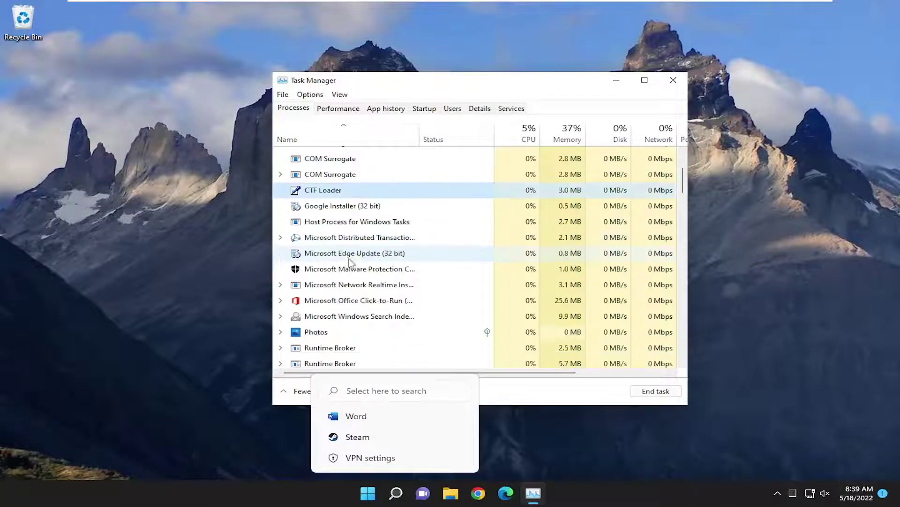
{"action": "key", "text": "Down"}
{"action": "key", "text": "Down"}
{"action": "key", "text": "Down"}
{"action": "key", "text": "Down"}
{"action": "right_click", "coordinate": [347, 236]}
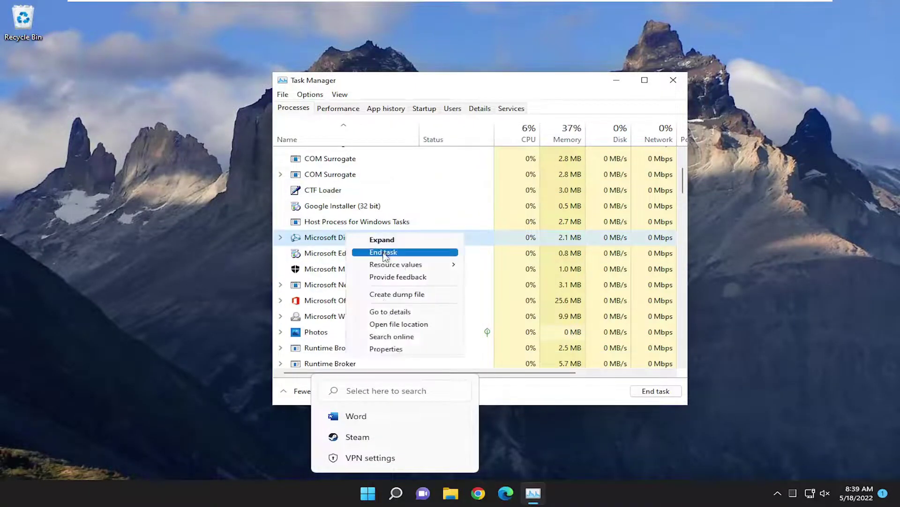
{"action": "left_click", "coordinate": [681, 81]}
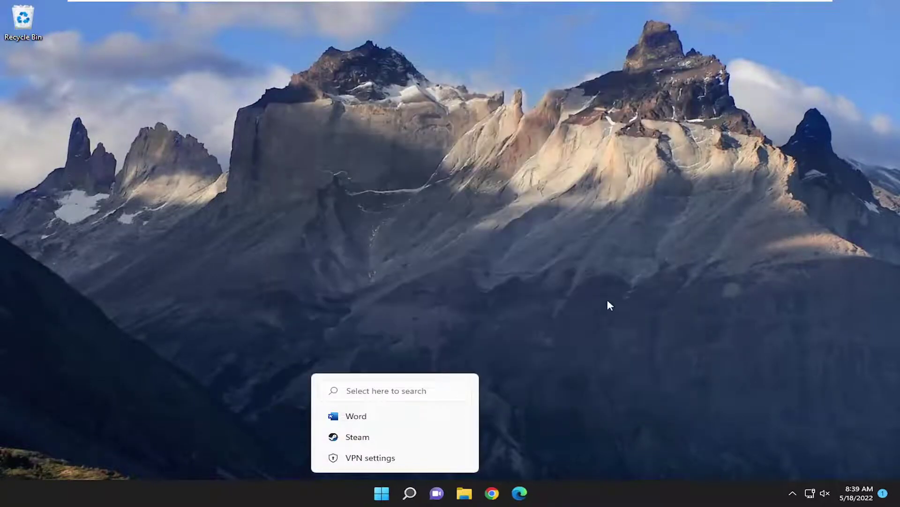
Step: Search for 'file explorer' and launch File Explorer showing This PC
{"action": "left_click", "coordinate": [408, 500]}
{"action": "type", "text": "file explorer"}
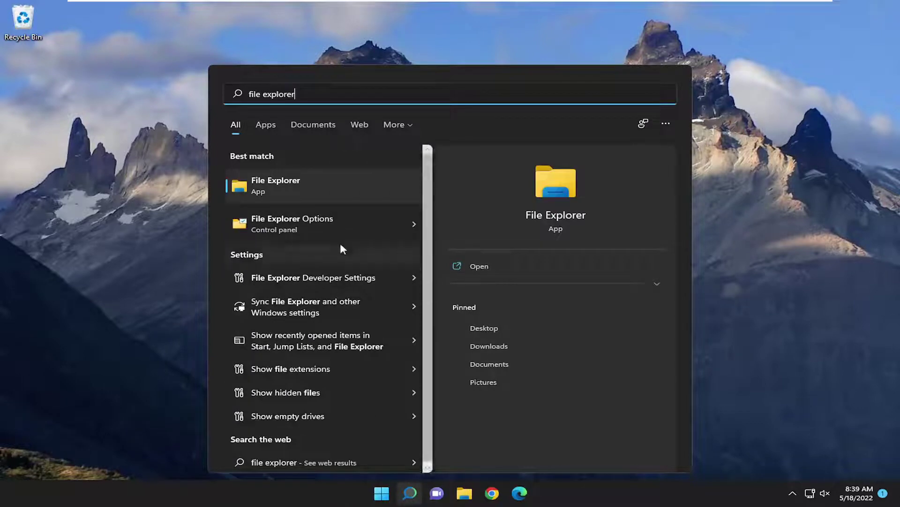
{"action": "left_click", "coordinate": [287, 185]}
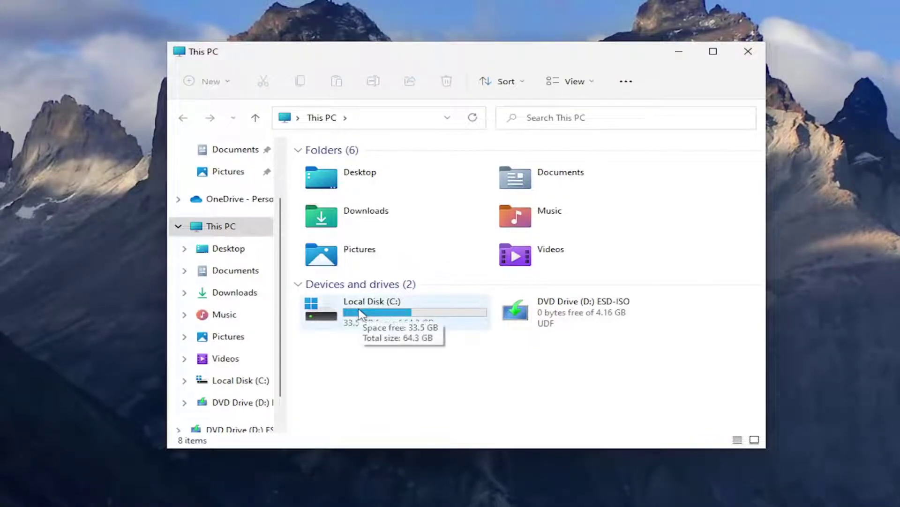
Step: Open Local Disk (C:) and then its Users folder
{"action": "double_click", "coordinate": [361, 313]}
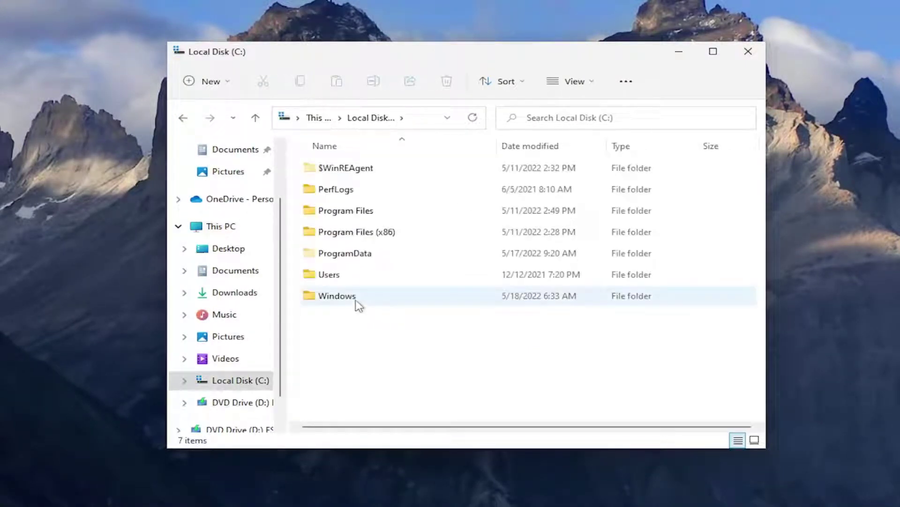
{"action": "mouse_move", "coordinate": [359, 305]}
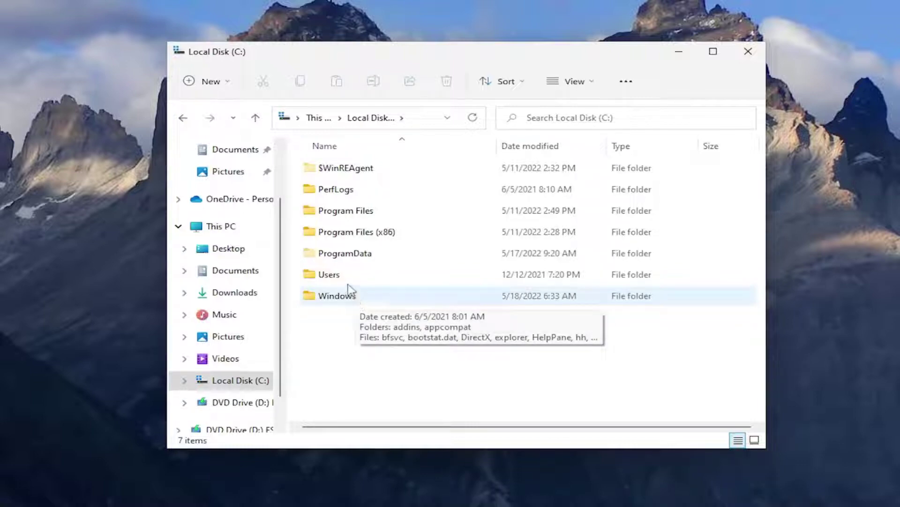
{"action": "double_click", "coordinate": [349, 281]}
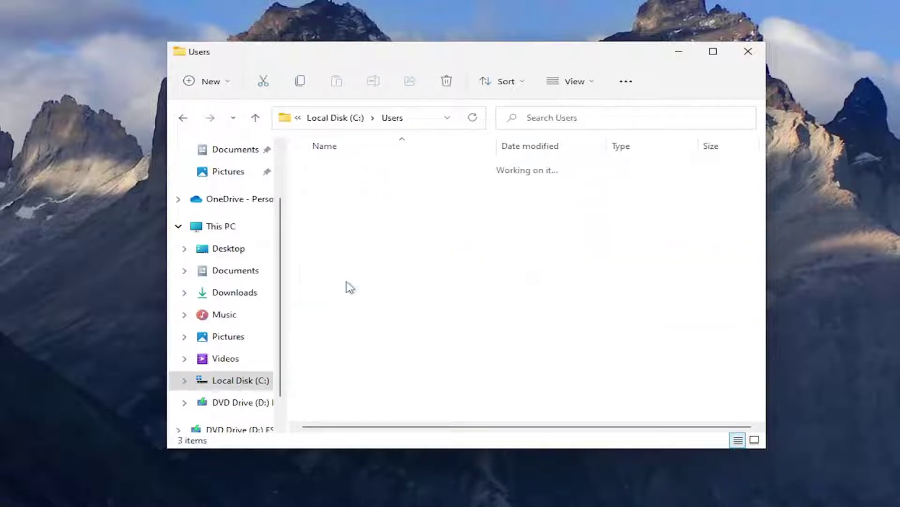
{"action": "left_click", "coordinate": [628, 83]}
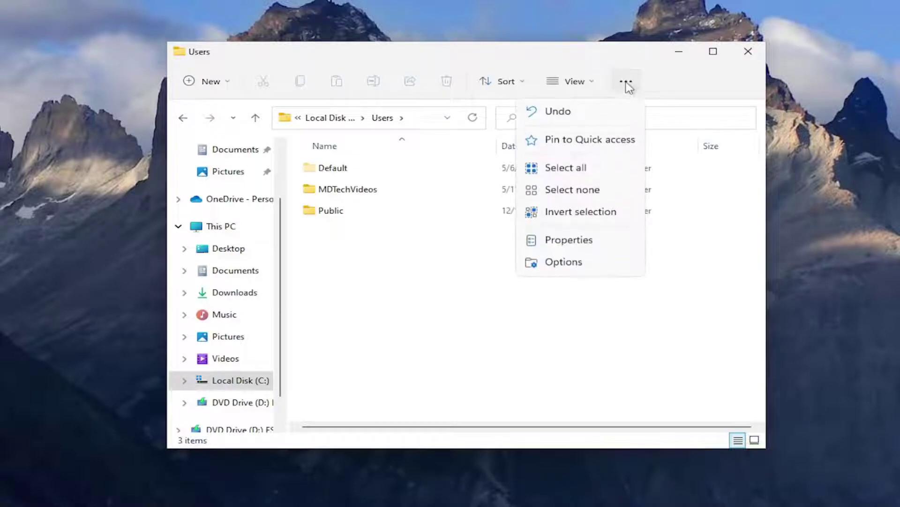
Step: Enable 'Show hidden files, folders, and drives' on the Folder Options View tab and confirm with OK
{"action": "left_click", "coordinate": [556, 267]}
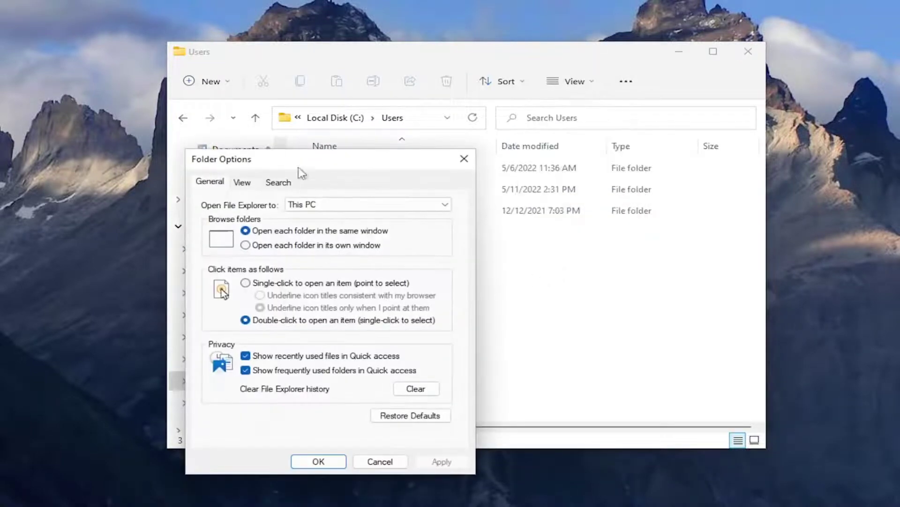
{"action": "left_click_drag", "start_coordinate": [301, 159], "coordinate": [451, 105]}
{"action": "left_click", "coordinate": [393, 128]}
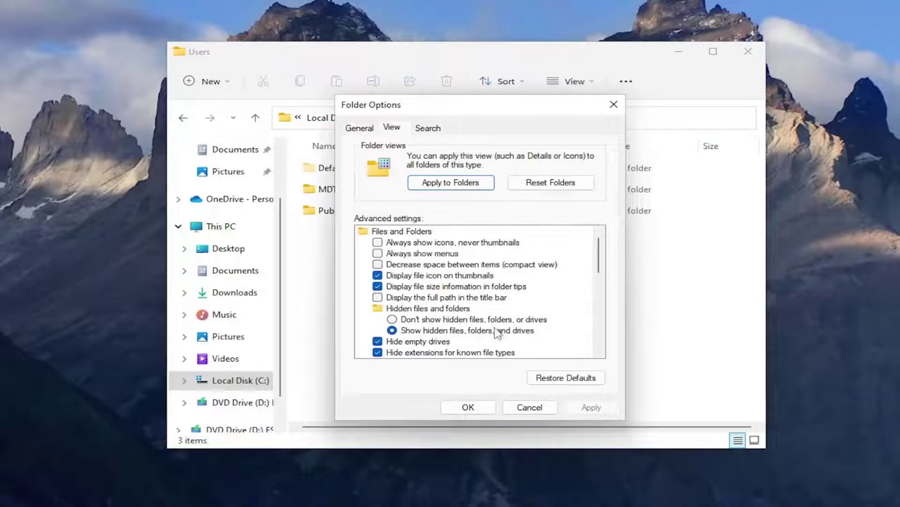
{"action": "left_click", "coordinate": [473, 408]}
Step: Drill down through the profile folder, AppData, Local and NVIDIA Corporation into NVIDIA GeForce Experience, selecting CefCache
{"action": "double_click", "coordinate": [333, 189]}
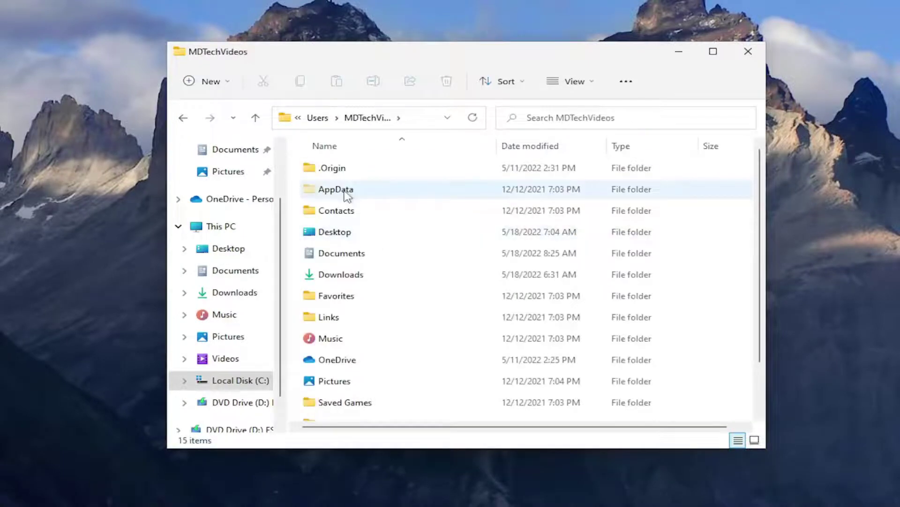
{"action": "double_click", "coordinate": [347, 192]}
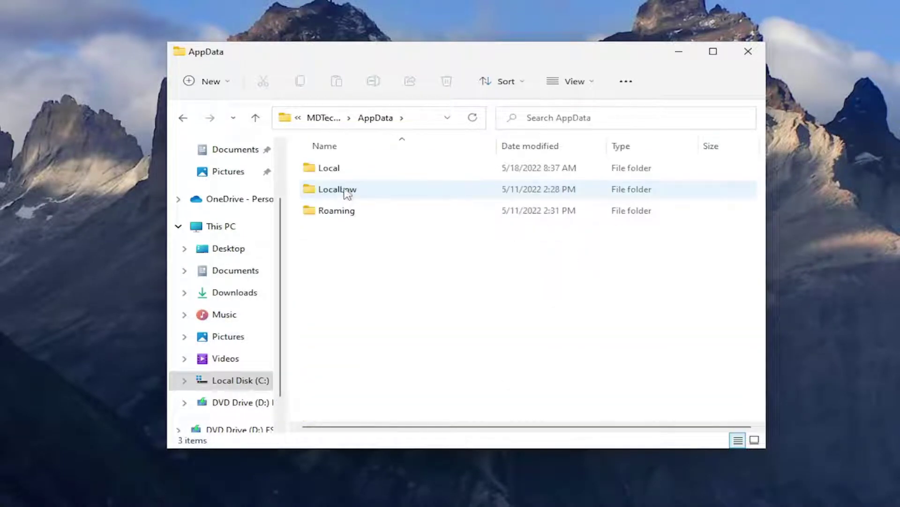
{"action": "double_click", "coordinate": [349, 172]}
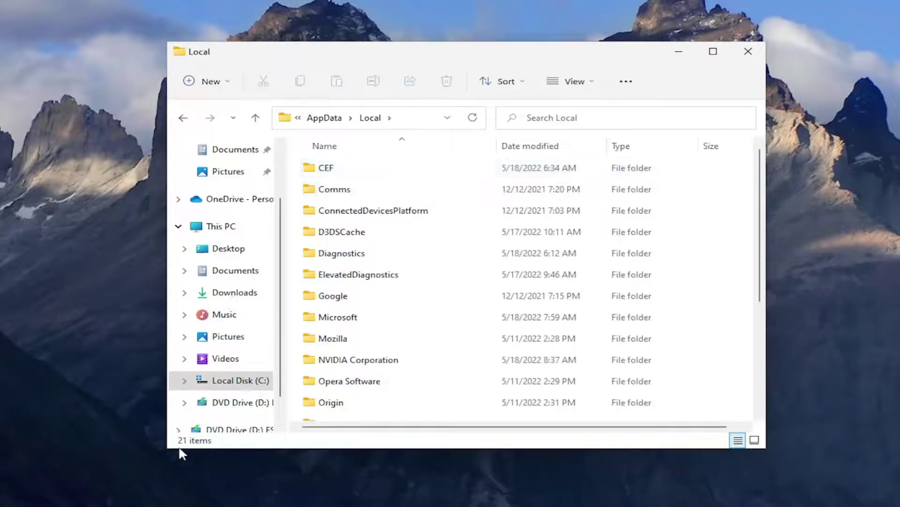
{"action": "left_click_drag", "start_coordinate": [168, 448], "coordinate": [103, 480]}
{"action": "left_click_drag", "start_coordinate": [378, 60], "coordinate": [404, 45]}
{"action": "double_click", "coordinate": [307, 350]}
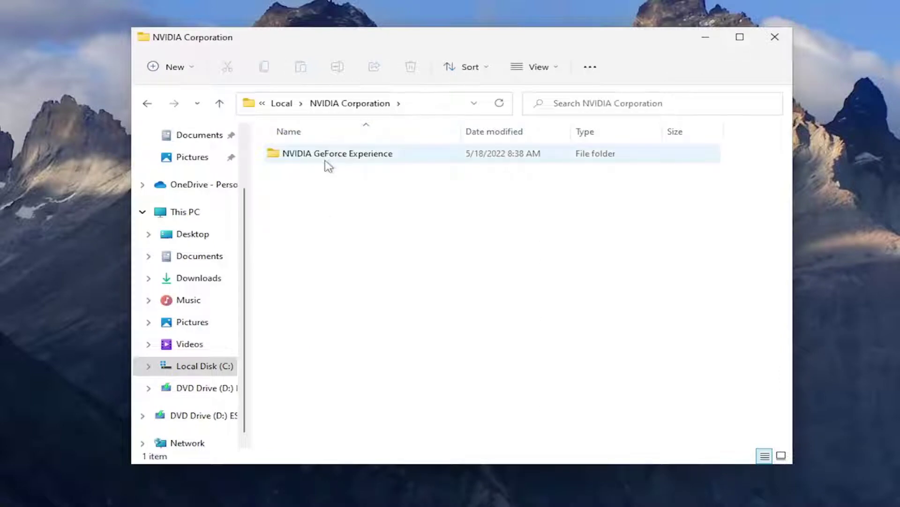
{"action": "double_click", "coordinate": [327, 162]}
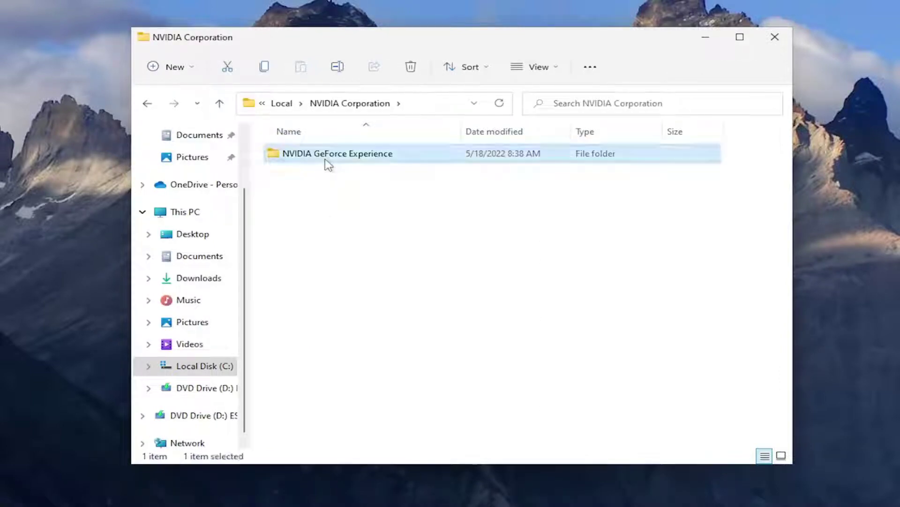
{"action": "left_click", "coordinate": [270, 161]}
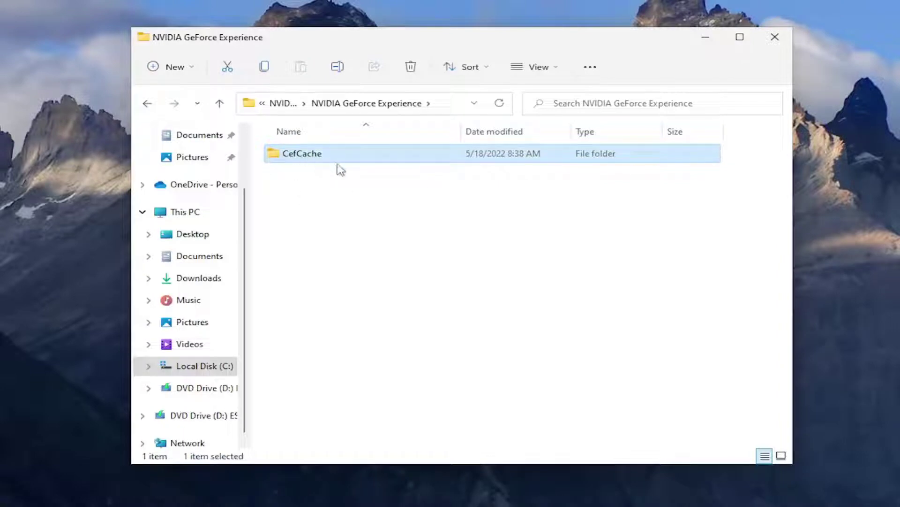
Step: Delete the CefCache folder from its right-click menu
{"action": "right_click", "coordinate": [306, 157]}
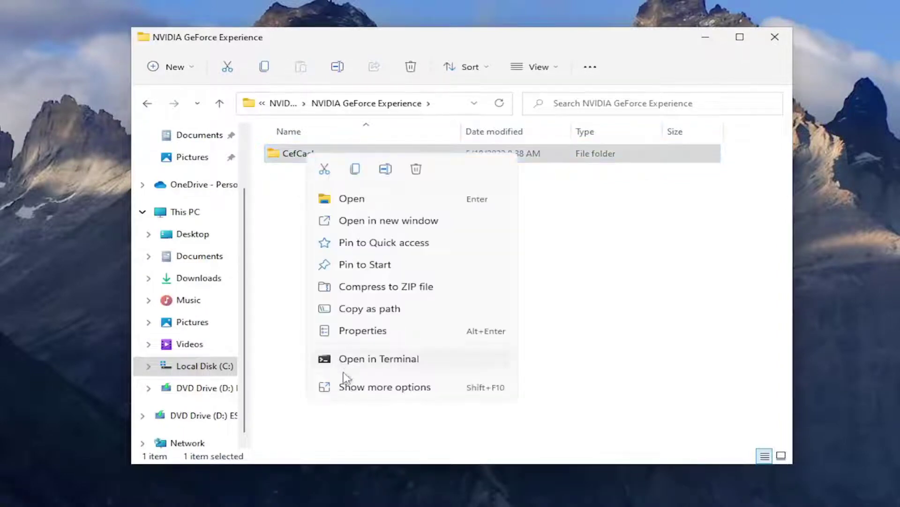
{"action": "left_click", "coordinate": [416, 173]}
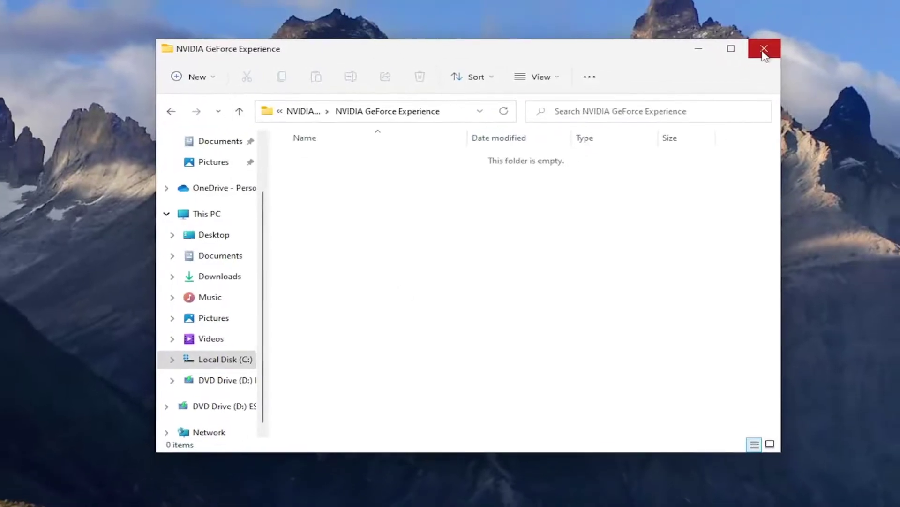
Step: Close File Explorer and restart Windows from the Start button's shutdown options
{"action": "left_click", "coordinate": [765, 49]}
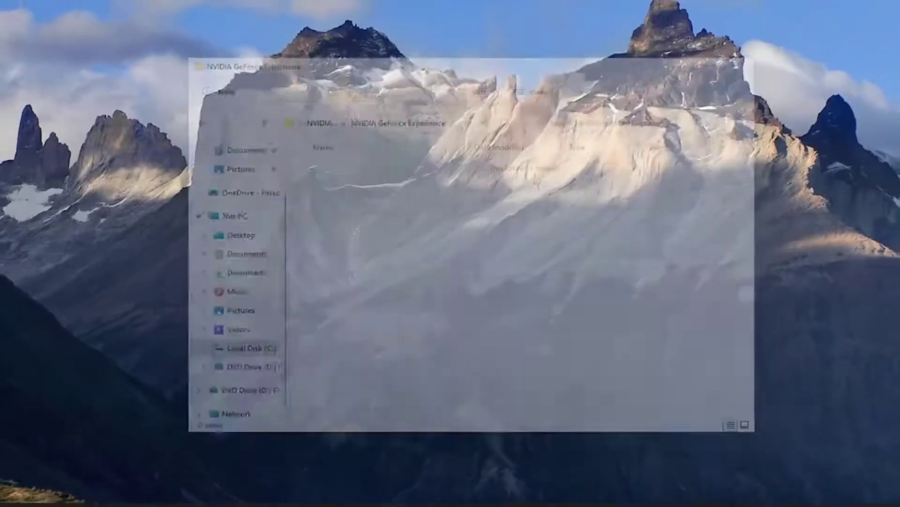
{"action": "right_click", "coordinate": [381, 493]}
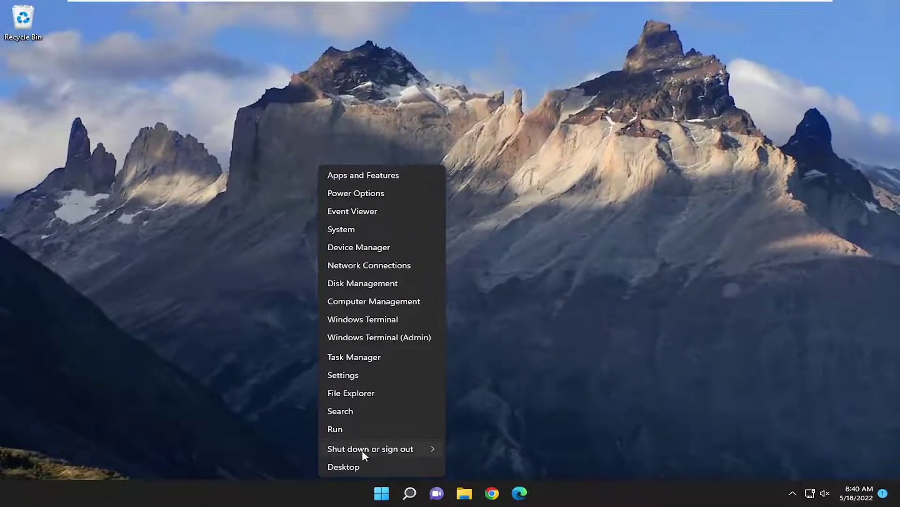
{"action": "mouse_move", "coordinate": [362, 449]}
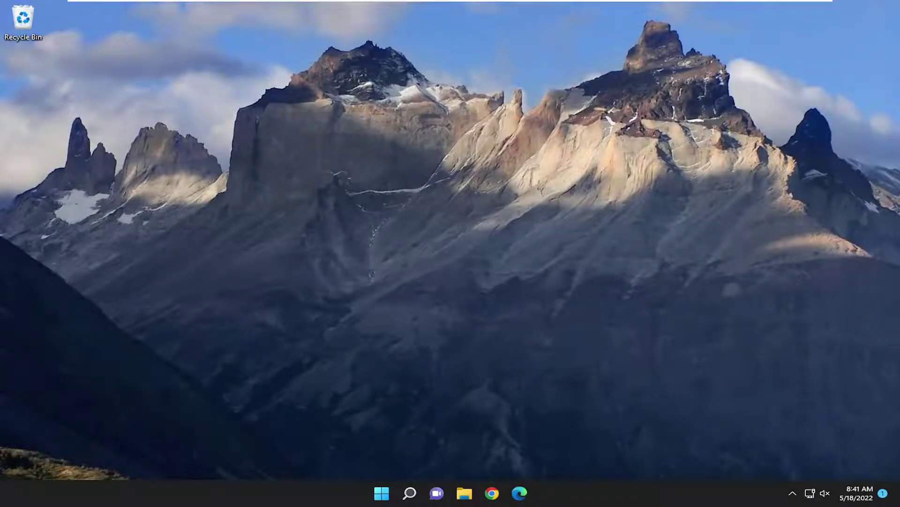
Step: In Chrome, search Google for 'nvidia driver automatic download'
{"action": "left_click", "coordinate": [492, 493]}
{"action": "type", "text": "nvidia dri"}
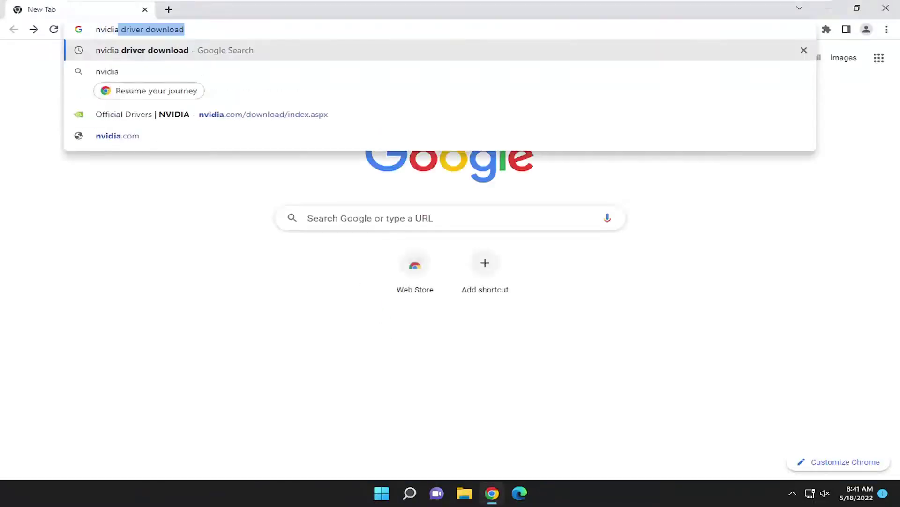
{"action": "type", "text": "ver do"}
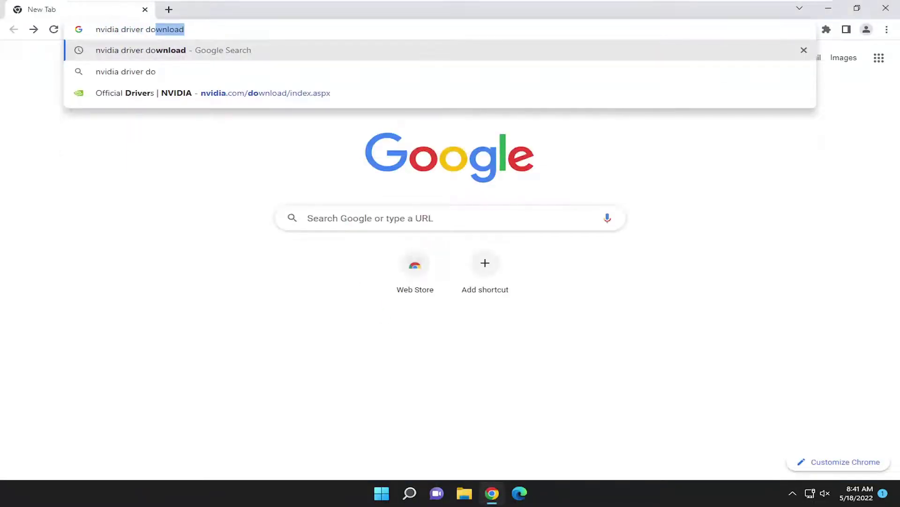
{"action": "key", "text": "BackSpace"}
{"action": "key", "text": "BackSpace"}
{"action": "key", "text": "BackSpace"}
{"action": "type", "text": "automatic dow"}
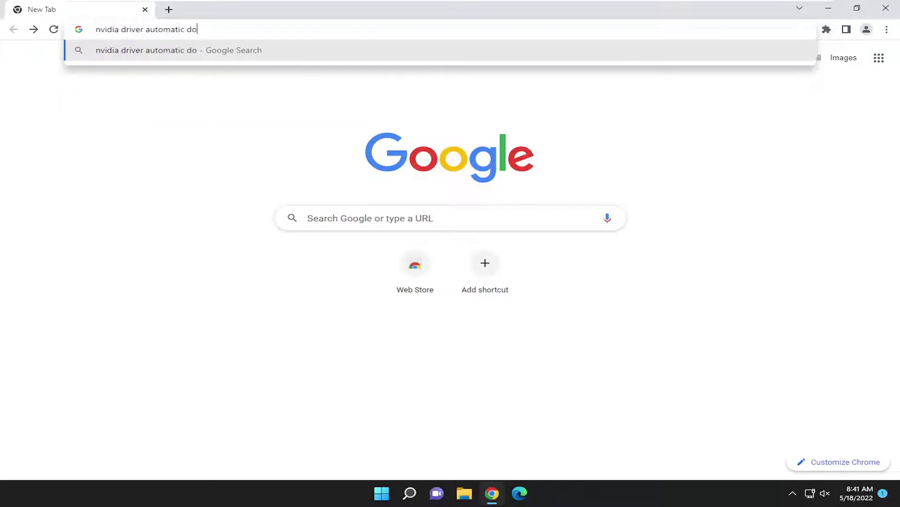
{"action": "type", "text": "nload"}
{"action": "key", "text": "Return"}
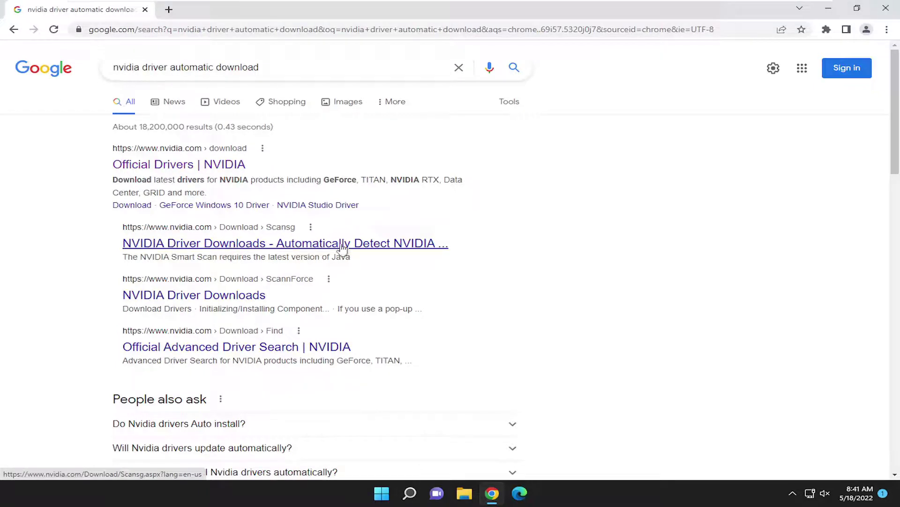
{"action": "left_click", "coordinate": [412, 247]}
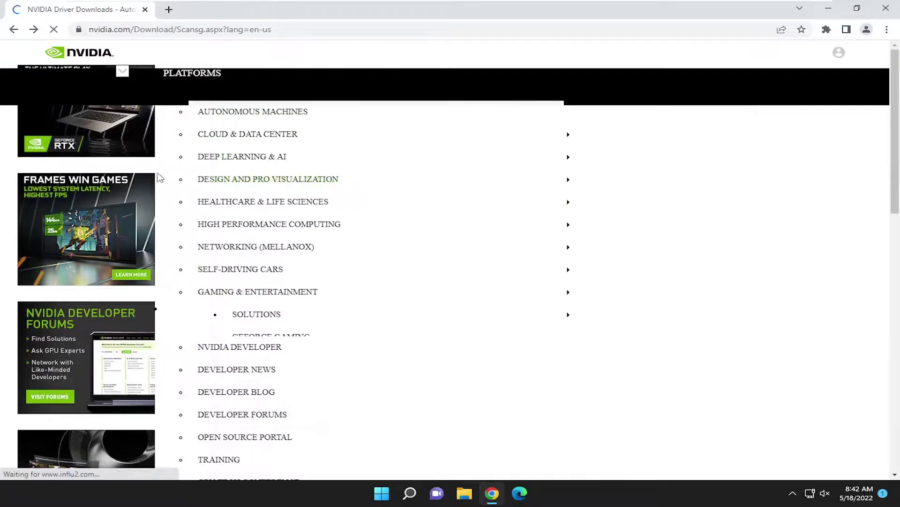
{"action": "left_click", "coordinate": [13, 30]}
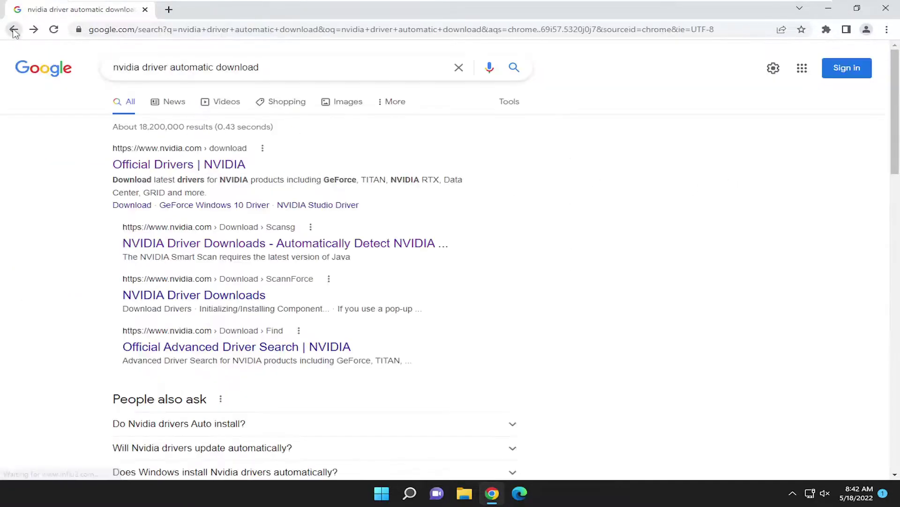
{"action": "left_click", "coordinate": [160, 296]}
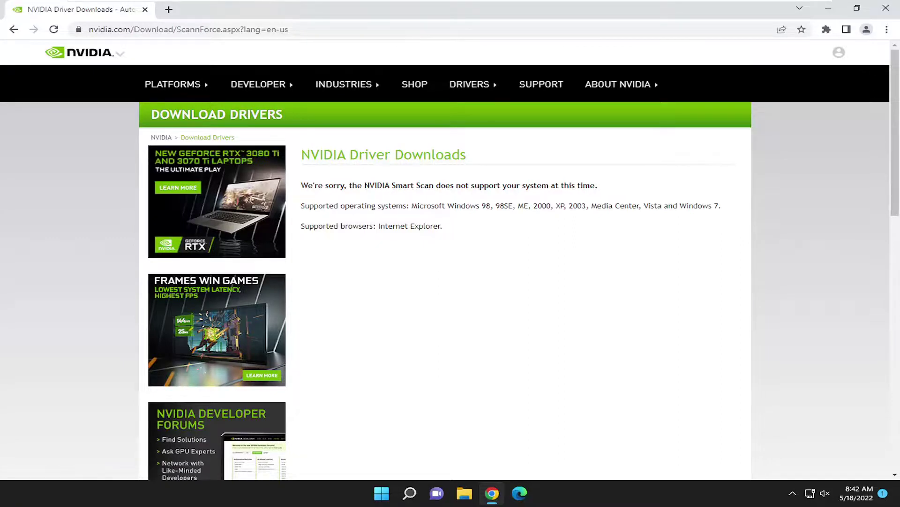
{"action": "scroll", "coordinate": [468, 225], "scroll_direction": "down", "scroll_amount": 1}
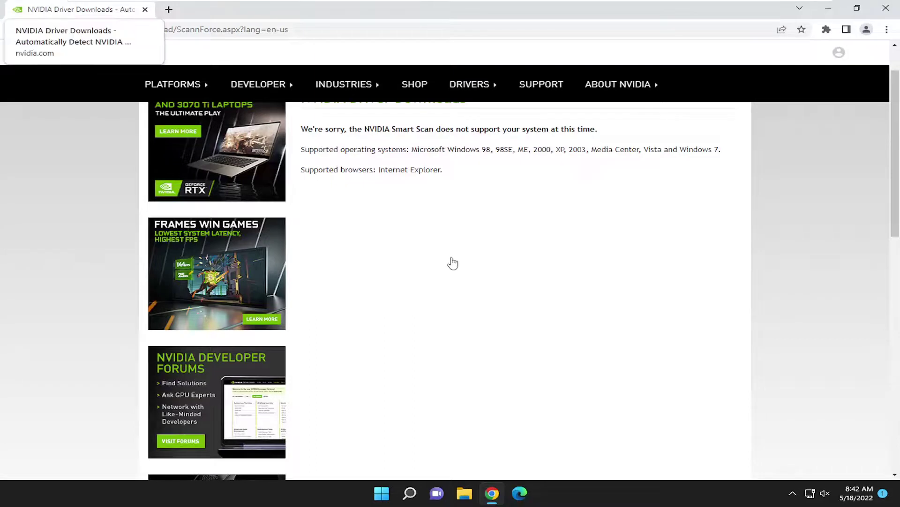
{"action": "scroll", "coordinate": [363, 200], "scroll_direction": "up", "scroll_amount": 1}
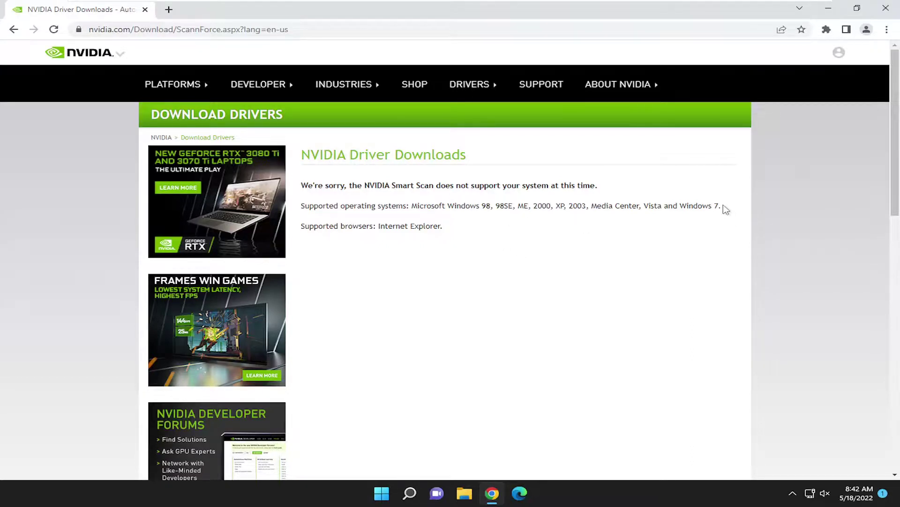
{"action": "left_click_drag", "start_coordinate": [725, 210], "coordinate": [683, 216]}
{"action": "left_click", "coordinate": [476, 202]}
{"action": "left_click_drag", "start_coordinate": [491, 206], "coordinate": [325, 226]}
{"action": "left_click", "coordinate": [325, 226]}
Step: Open the 'Official Drivers | NVIDIA' page from the search results, scroll through it, and close Chrome
{"action": "left_click", "coordinate": [12, 30]}
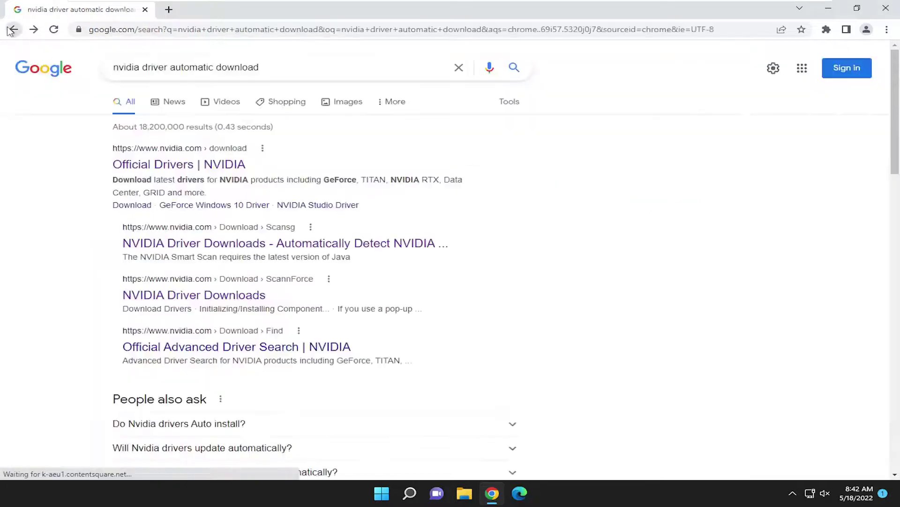
{"action": "left_click", "coordinate": [184, 165]}
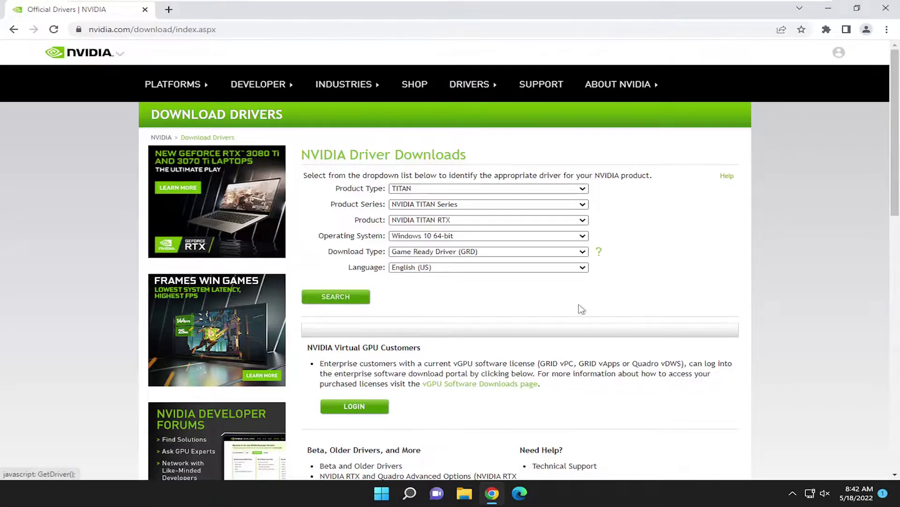
{"action": "scroll", "coordinate": [612, 212], "scroll_direction": "down", "scroll_amount": 1}
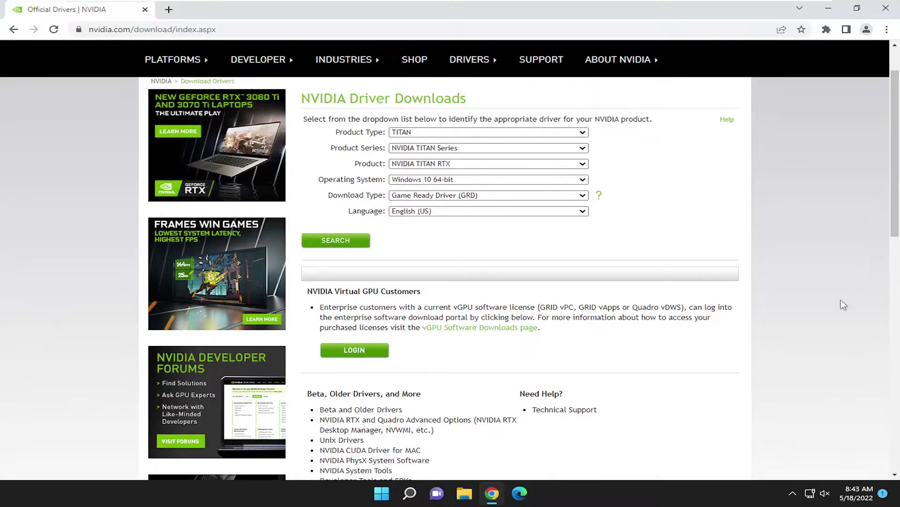
{"action": "scroll", "coordinate": [649, 311], "scroll_direction": "down", "scroll_amount": 3}
{"action": "scroll", "coordinate": [642, 311], "scroll_direction": "up", "scroll_amount": 4}
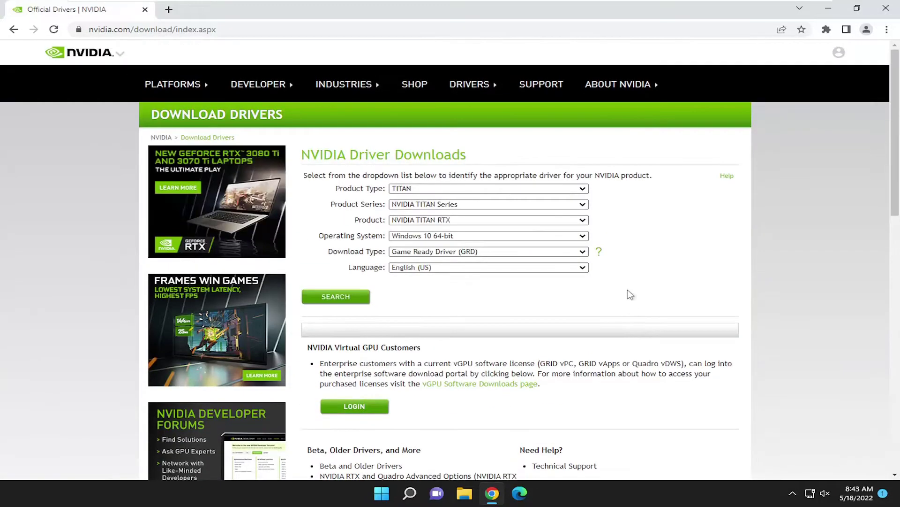
{"action": "left_click", "coordinate": [886, 8]}
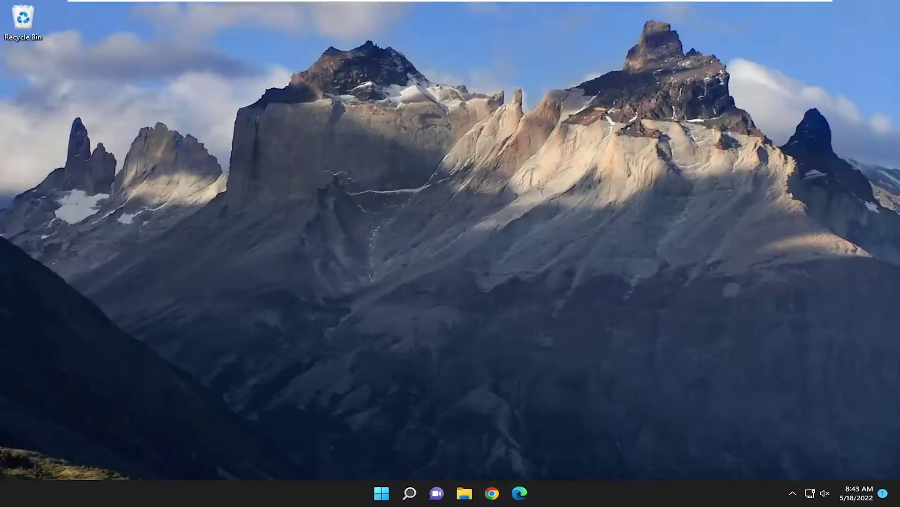